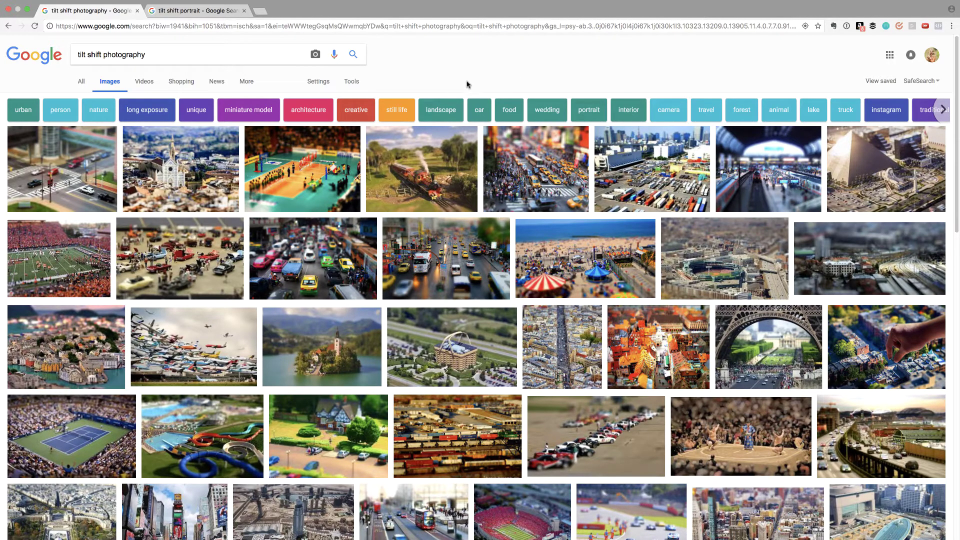
# Step: Switch to the 'tilt shift portrait' image results in the second browser tab
pyautogui.click(205, 14)
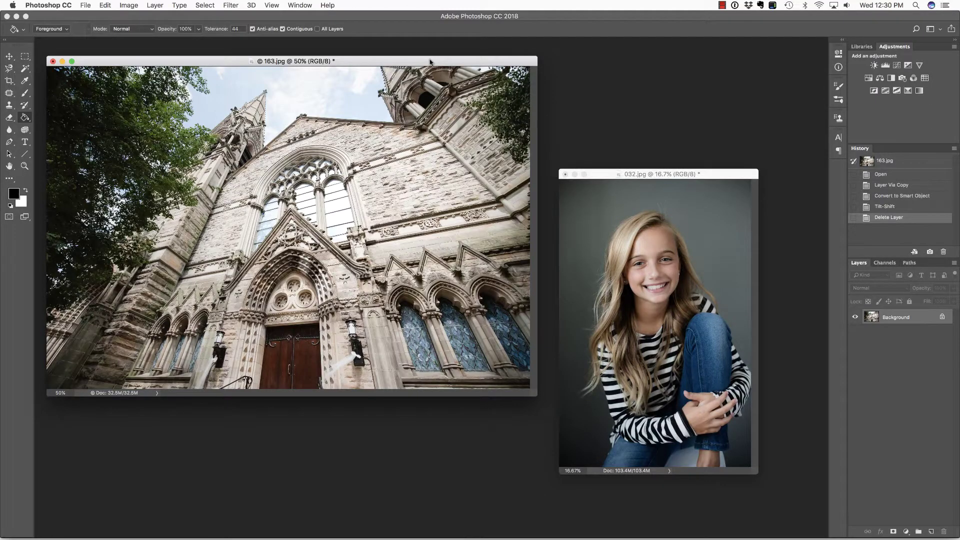
# Step: In full-screen mode, duplicate the church layer and convert Layer 1 to a smart object
pyautogui.press('f')
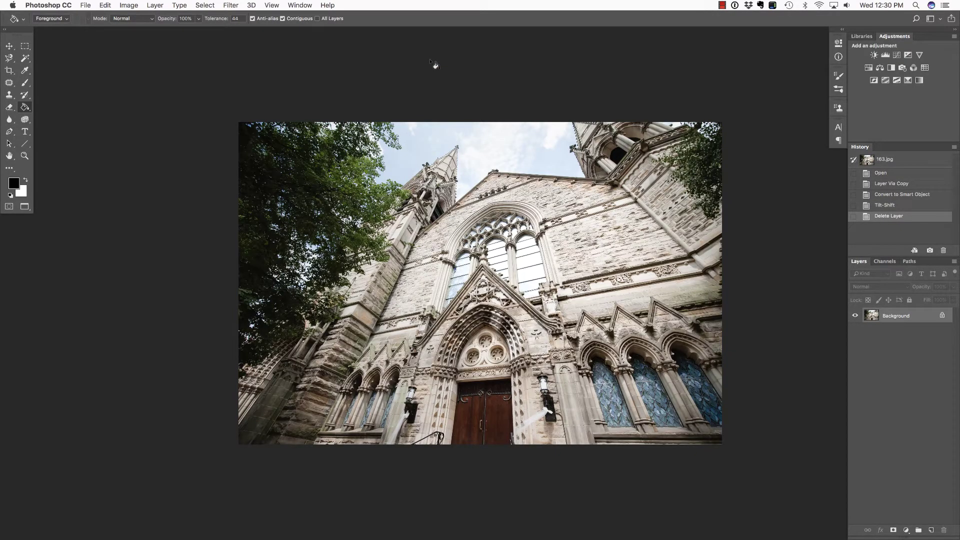
pyautogui.press('super+j')
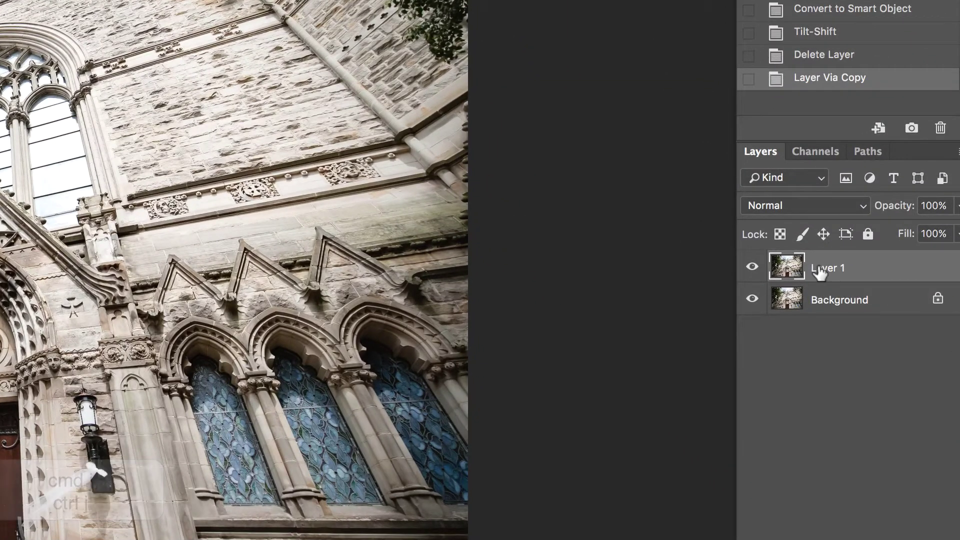
pyautogui.rightClick(819, 270)
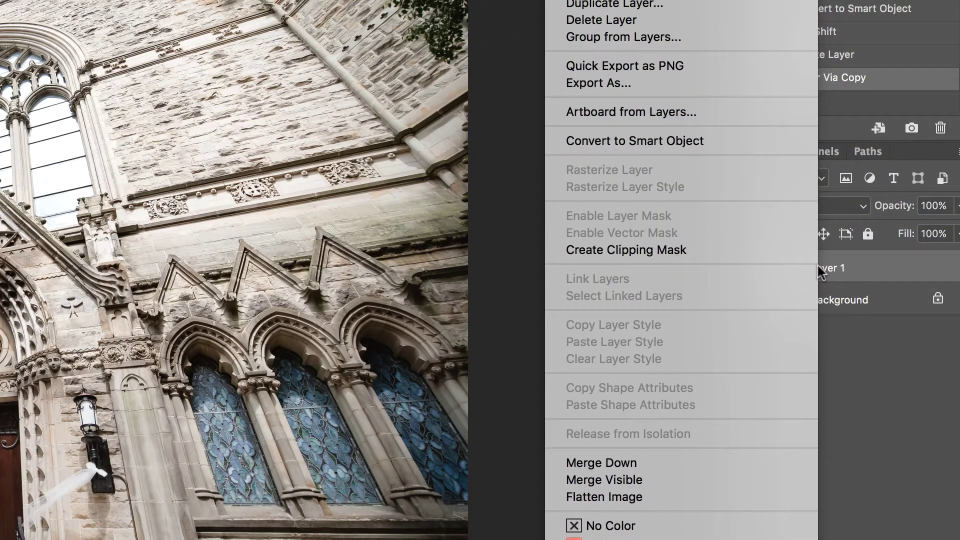
pyautogui.click(702, 141)
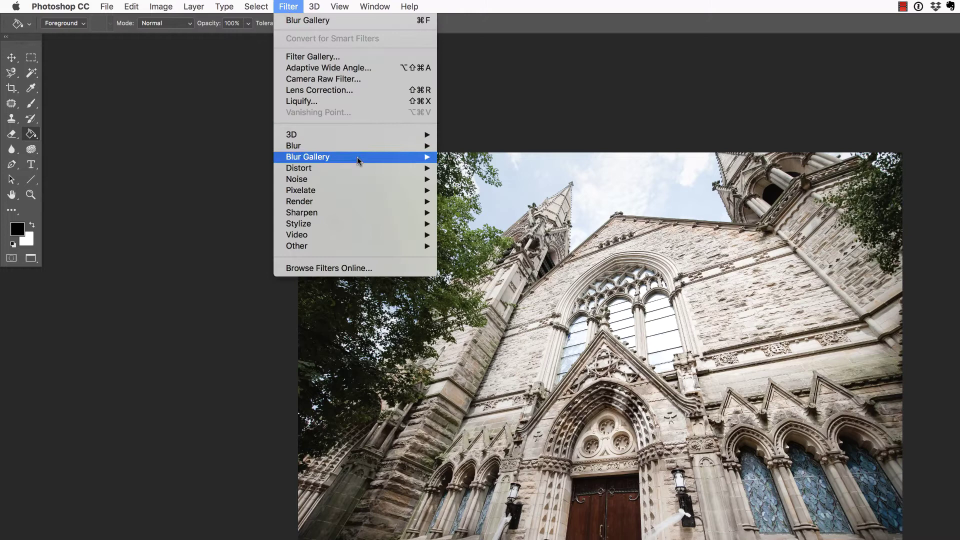
# Step: Add a Tilt-Shift blur, move the focus band up toward the large window, and tilt it about 11°
pyautogui.moveTo(380, 161)
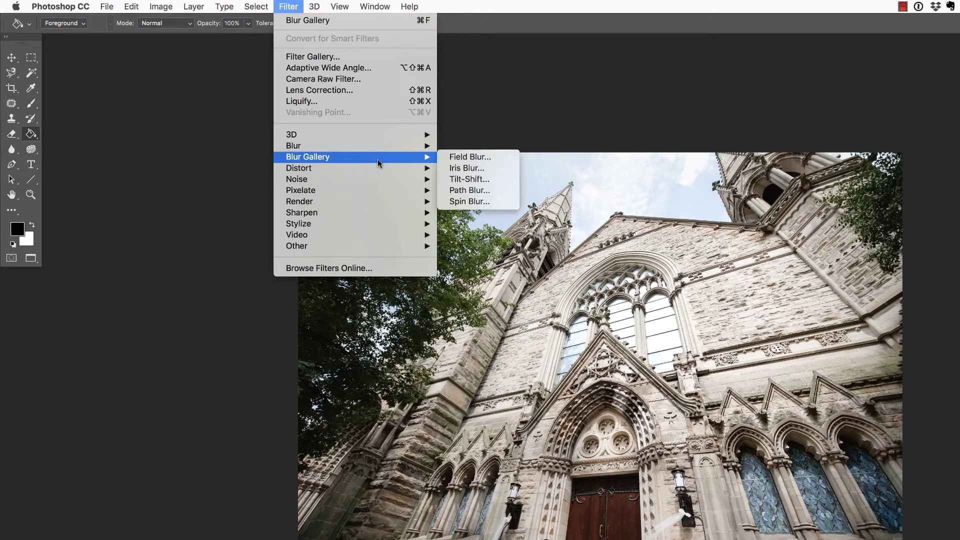
pyautogui.click(482, 180)
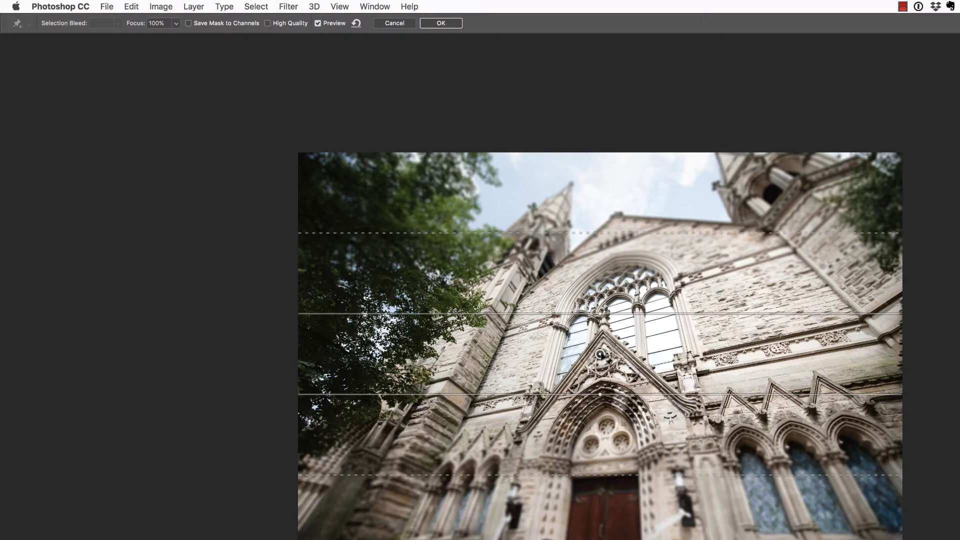
pyautogui.moveTo(600, 354); pyautogui.dragTo(604, 363)
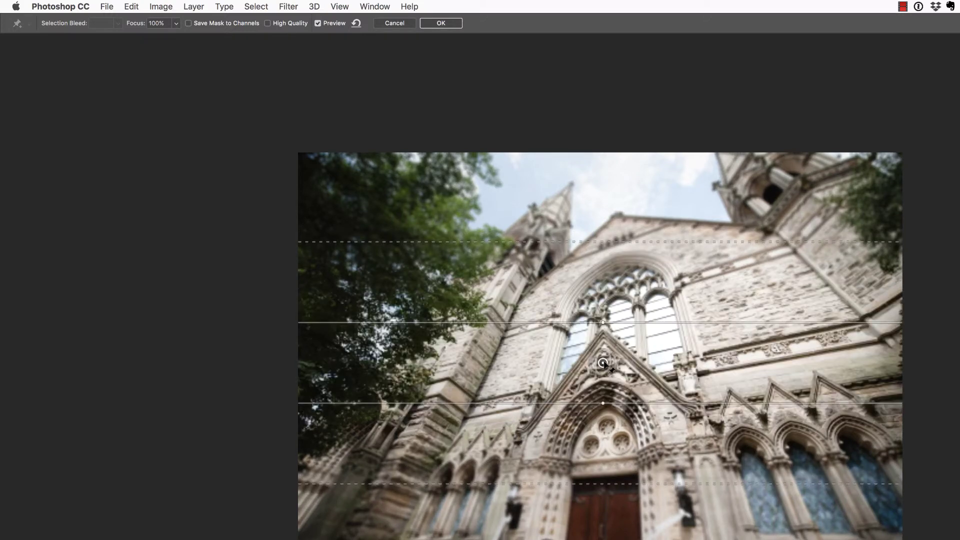
pyautogui.moveTo(604, 363); pyautogui.dragTo(605, 357)
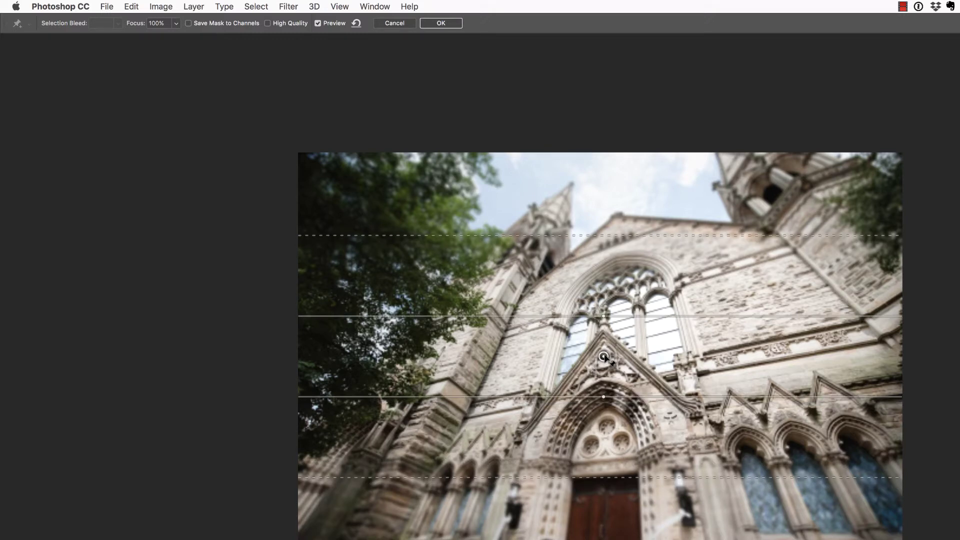
pyautogui.moveTo(604, 357); pyautogui.dragTo(602, 336)
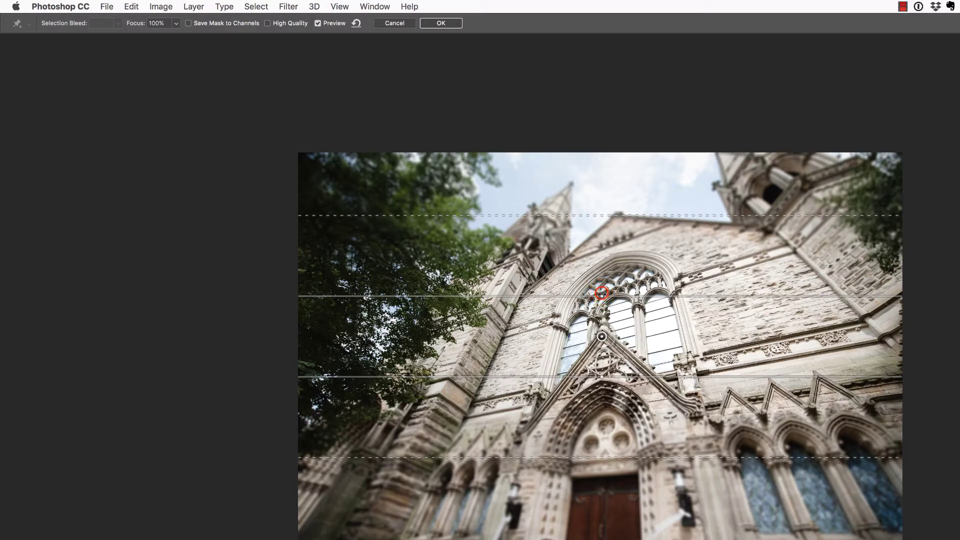
pyautogui.moveTo(602, 293)
pyautogui.mouseDown()
pyautogui.moveTo(585, 281)
pyautogui.moveTo(615, 286)
pyautogui.mouseUp()
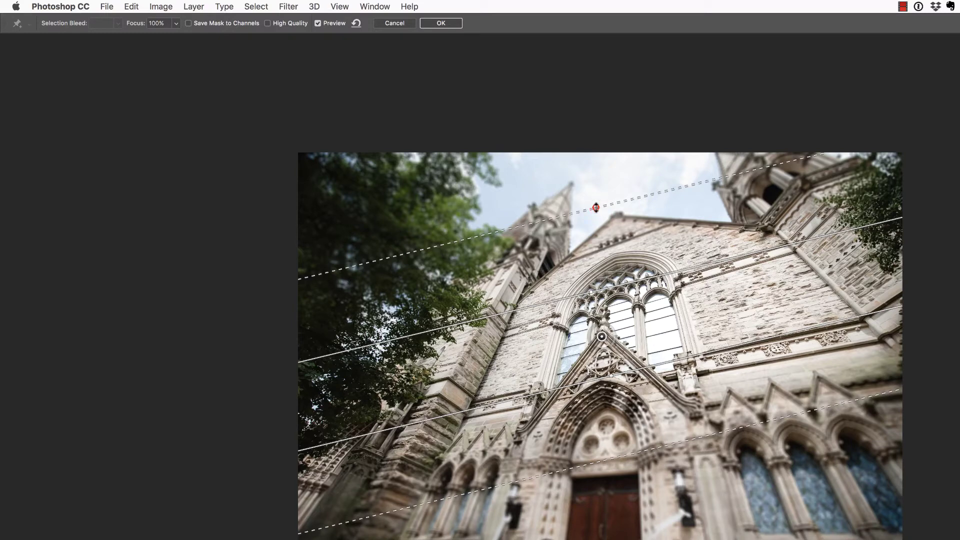
# Step: Widen the upper feather line, set the blur to 19 px, and commit the Tilt-Shift
pyautogui.moveTo(595, 208)
pyautogui.mouseDown()
pyautogui.moveTo(591, 189)
pyautogui.moveTo(598, 225)
pyautogui.mouseUp()
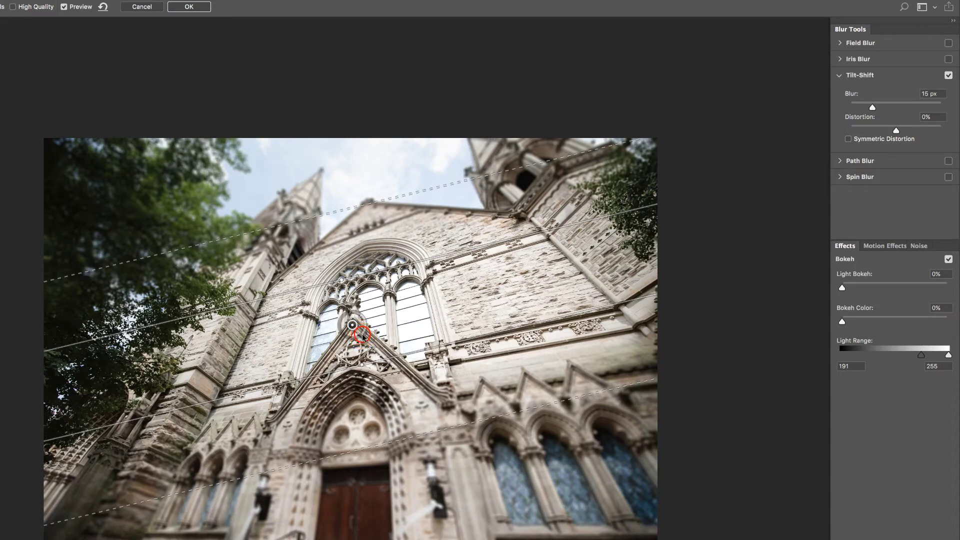
pyautogui.moveTo(358, 343); pyautogui.dragTo(351, 340)
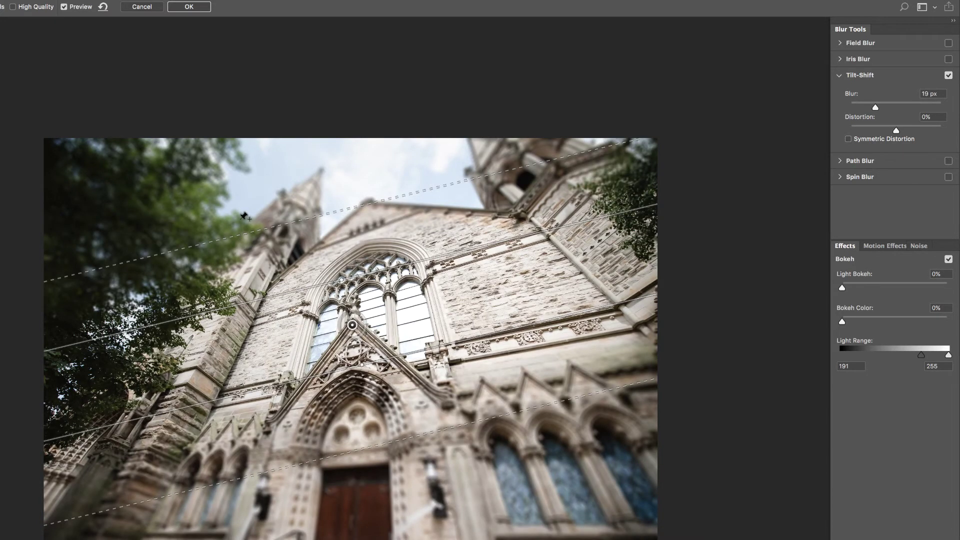
pyautogui.click(190, 7)
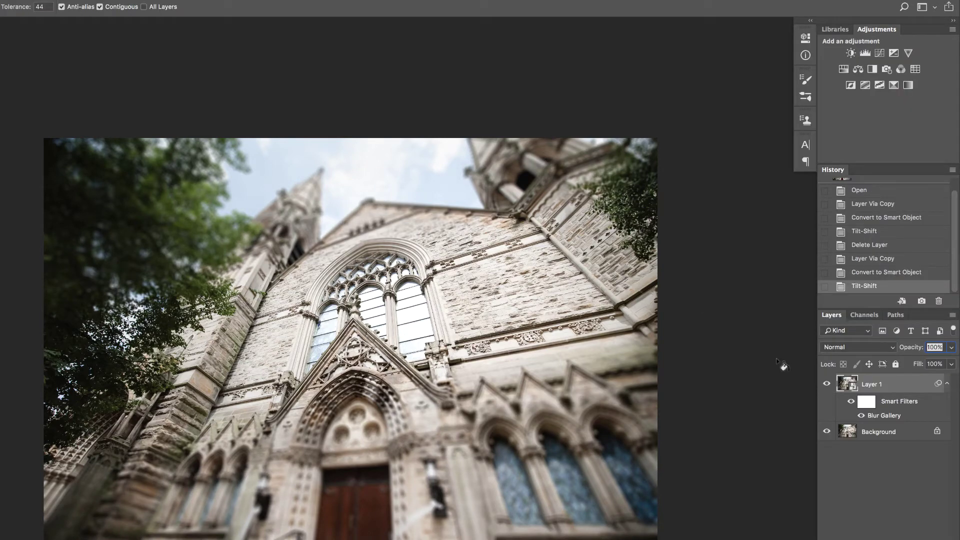
# Step: Compare Layer 1 against the original, lower its opacity, and review the blur settings without changes
pyautogui.click(828, 384)
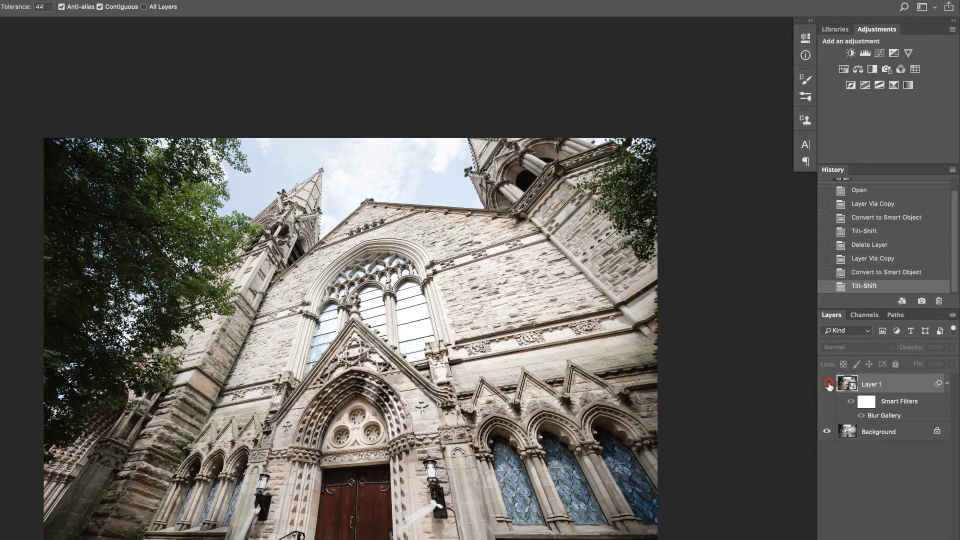
pyautogui.click(827, 384)
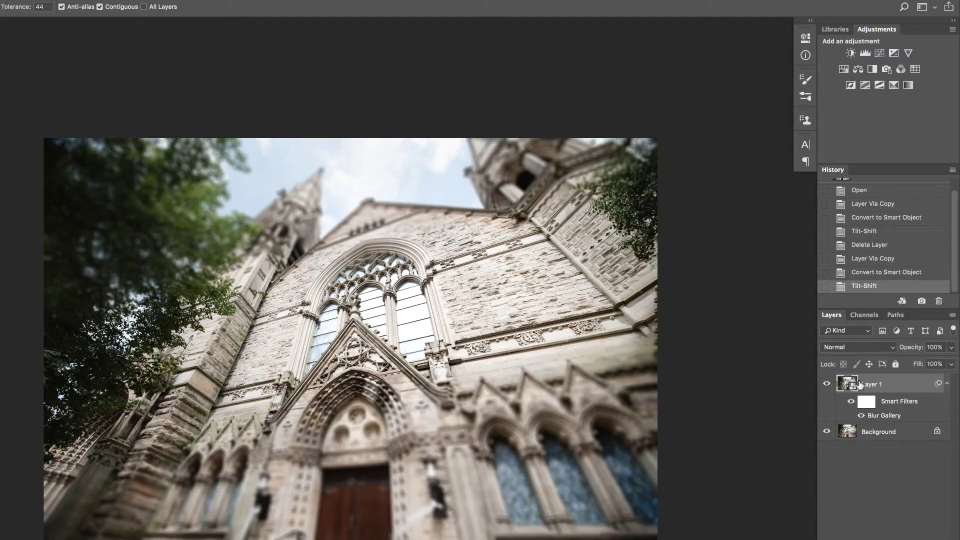
pyautogui.moveTo(915, 348); pyautogui.dragTo(905, 347)
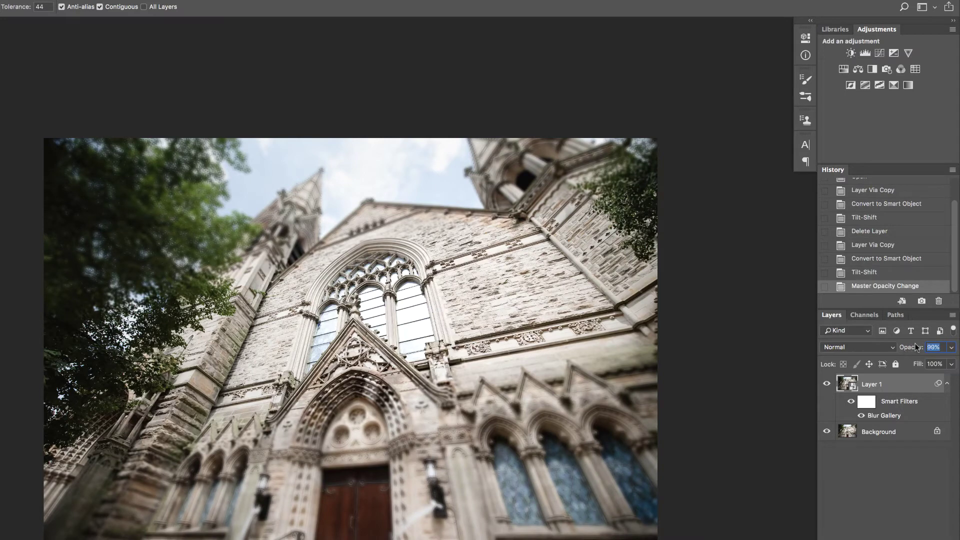
pyautogui.doubleClick(887, 418)
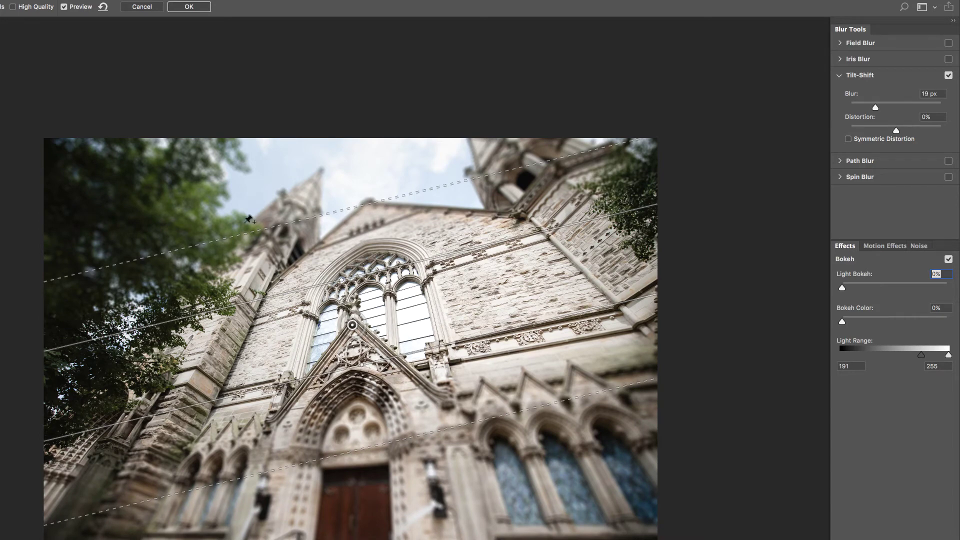
pyautogui.click(144, 9)
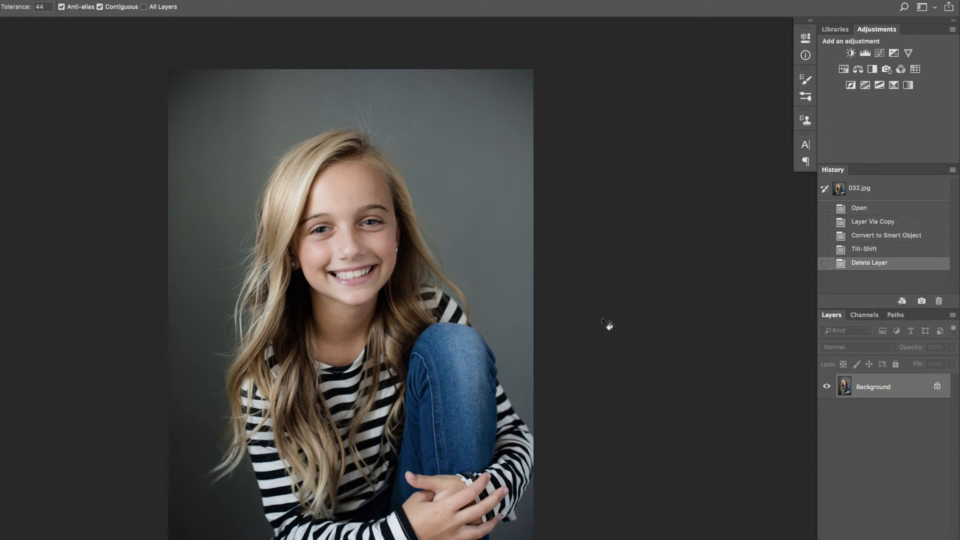
# Step: Duplicate the portrait's Background layer and convert the Layer 1 copy to a smart object
pyautogui.press('super+j')
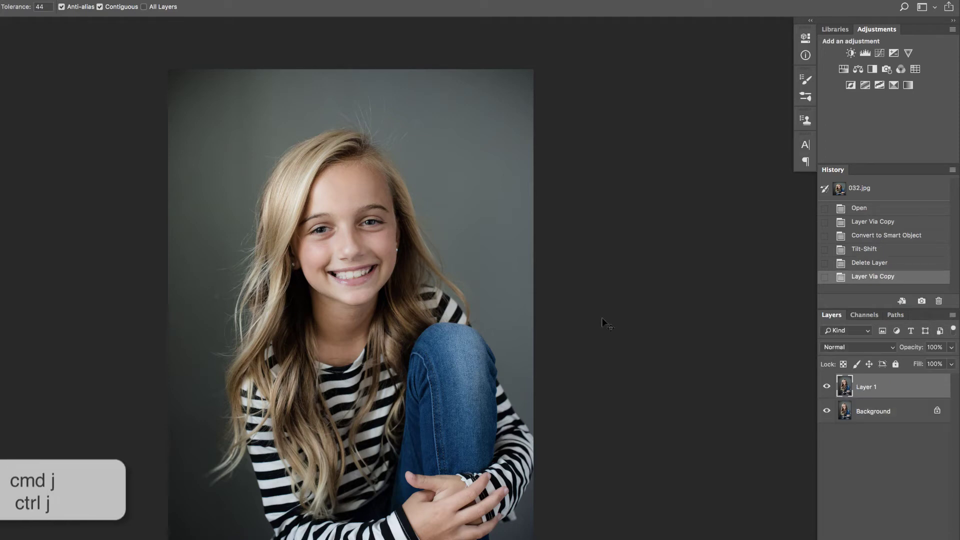
pyautogui.rightClick(874, 387)
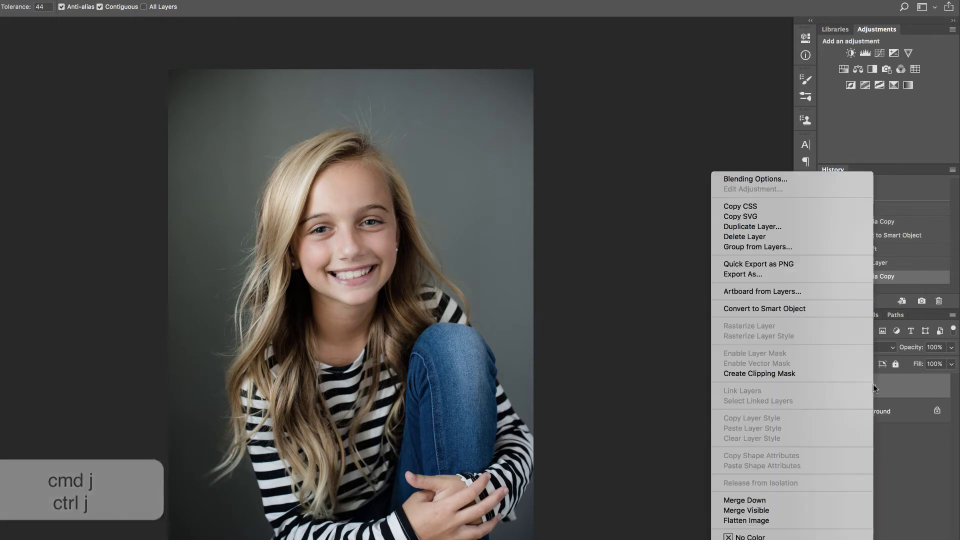
pyautogui.click(817, 309)
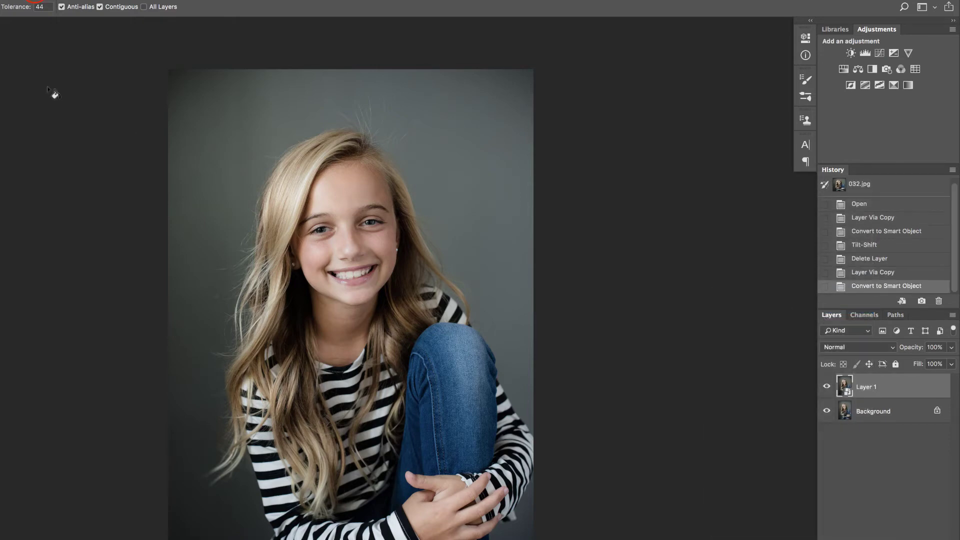
pyautogui.click(37, 2)
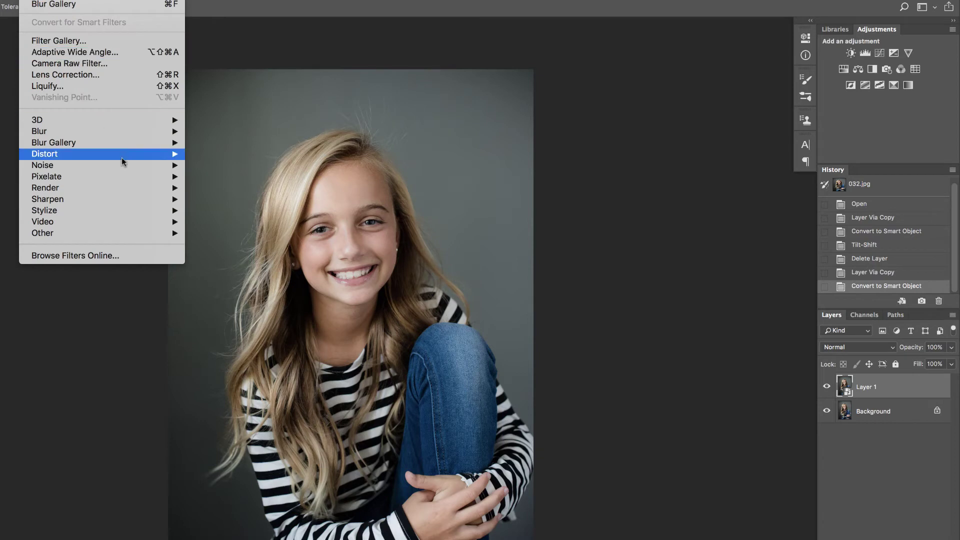
# Step: Add a Tilt-Shift blur centred on the girl's nose, its band extended to the hairline and slightly tilted
pyautogui.moveTo(145, 145)
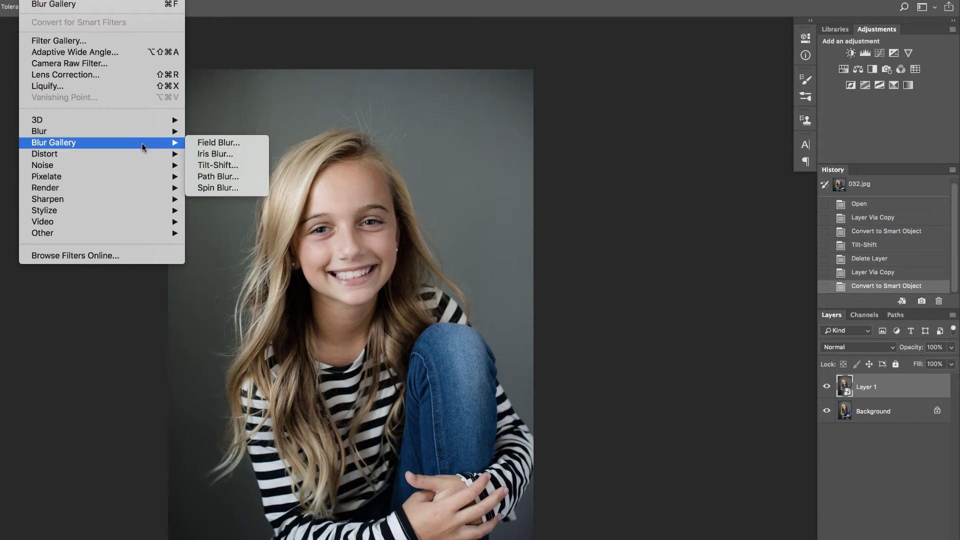
pyautogui.click(210, 165)
pyautogui.moveTo(351, 343); pyautogui.dragTo(346, 231)
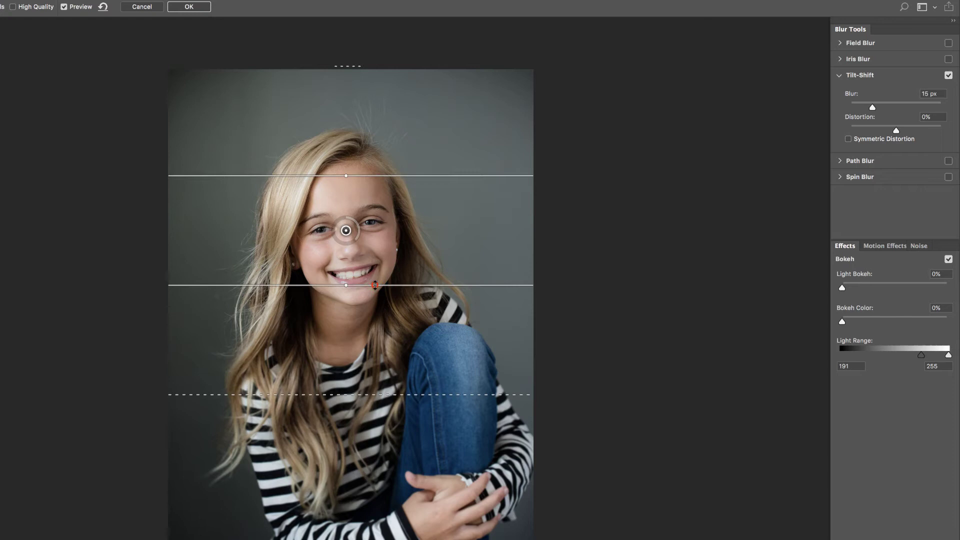
pyautogui.moveTo(375, 286); pyautogui.dragTo(375, 309)
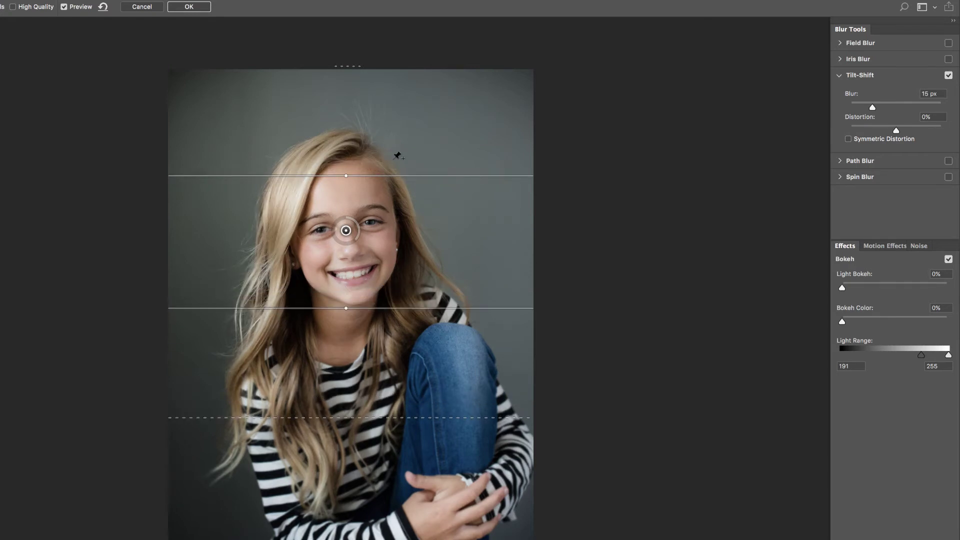
pyautogui.moveTo(395, 176); pyautogui.dragTo(395, 154)
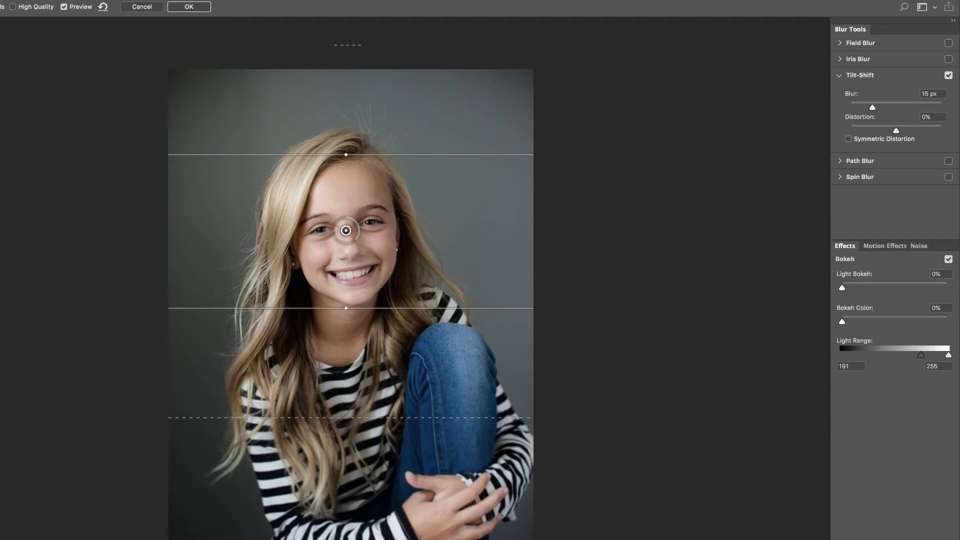
pyautogui.moveTo(350, 149); pyautogui.dragTo(330, 147)
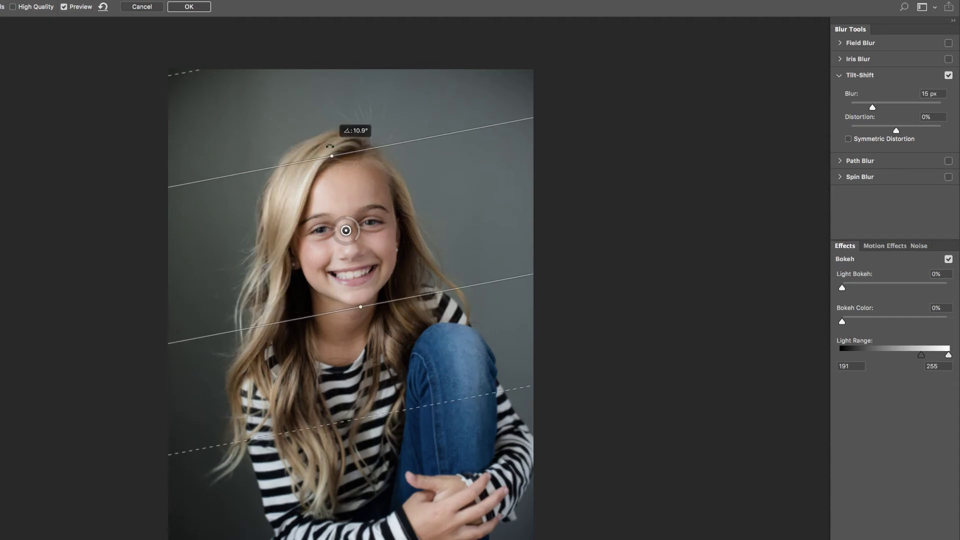
# Step: Set the Tilt-Shift blur amount to 29 px and apply it
pyautogui.click(356, 242)
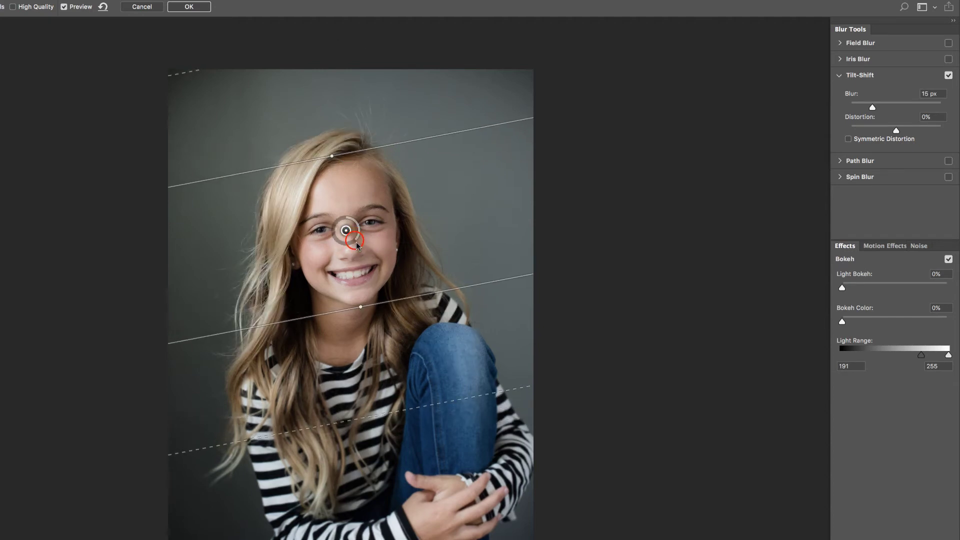
pyautogui.moveTo(357, 245); pyautogui.dragTo(344, 246)
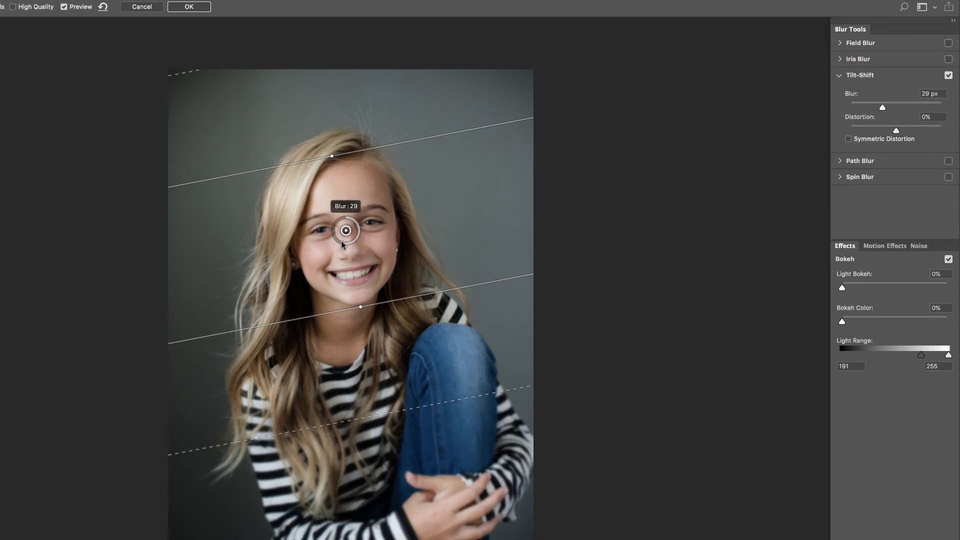
pyautogui.click(189, 6)
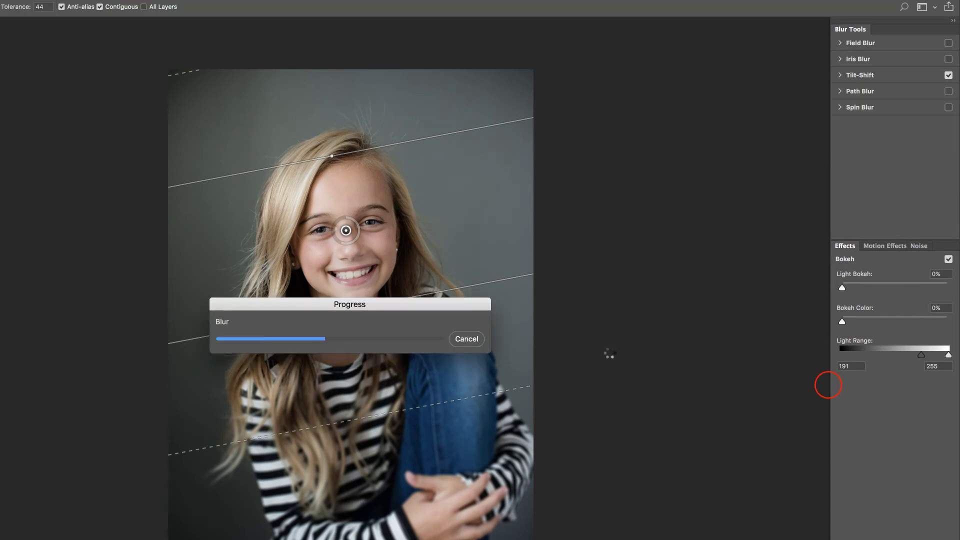
# Step: Toggle the portrait's blurred Layer 1 off and on to compare with the original
pyautogui.click(827, 386)
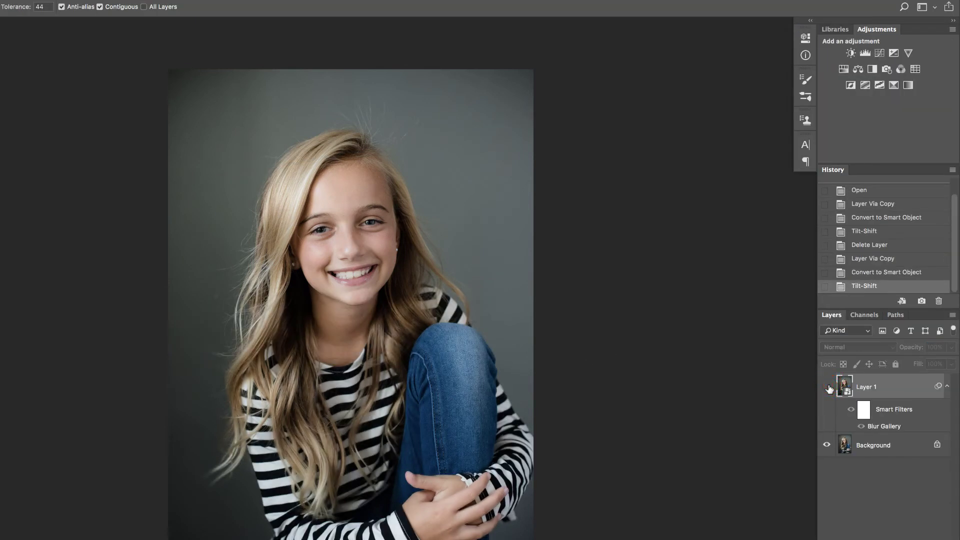
pyautogui.click(828, 387)
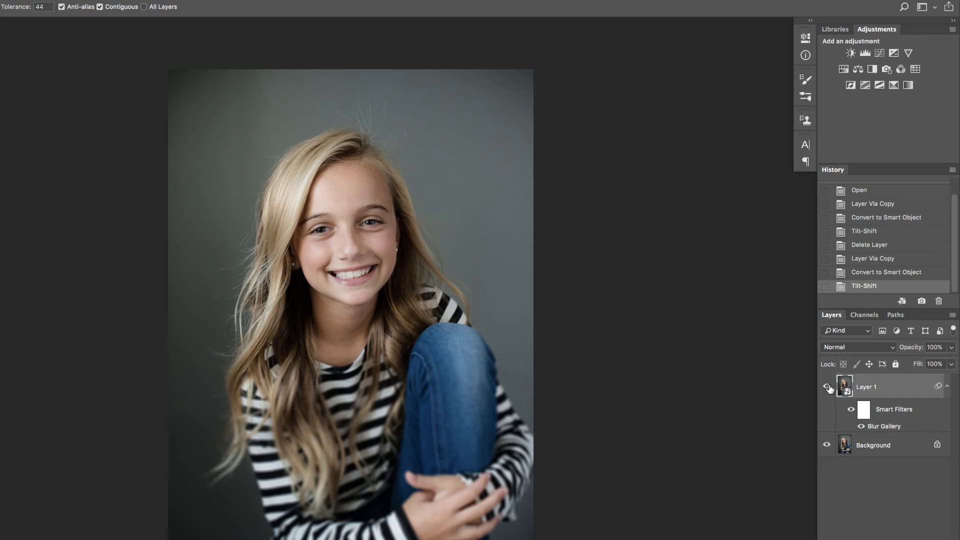
# Step: Reopen the Blur Gallery filter, narrow the sharp band to eyes and mouth, and raise blur to 171 px
pyautogui.click(883, 424)
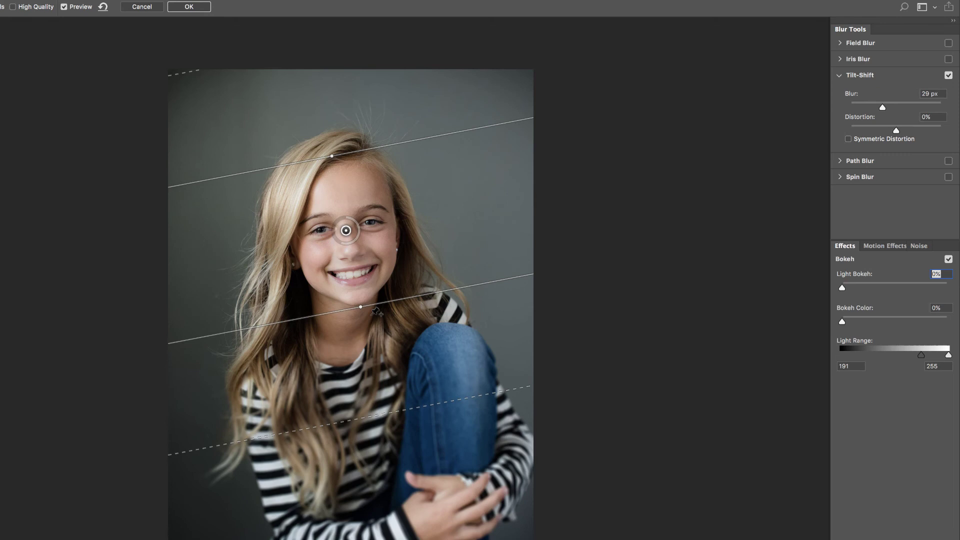
pyautogui.click(381, 303)
pyautogui.moveTo(381, 303); pyautogui.dragTo(376, 270)
pyautogui.click(386, 145)
pyautogui.moveTo(386, 147); pyautogui.dragTo(386, 197)
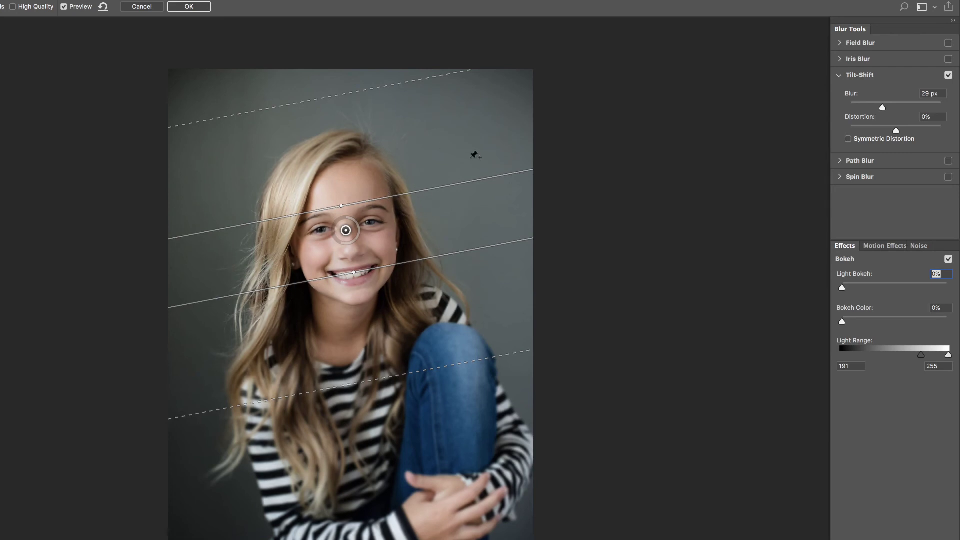
pyautogui.click(341, 241)
pyautogui.moveTo(341, 240); pyautogui.dragTo(583, 274)
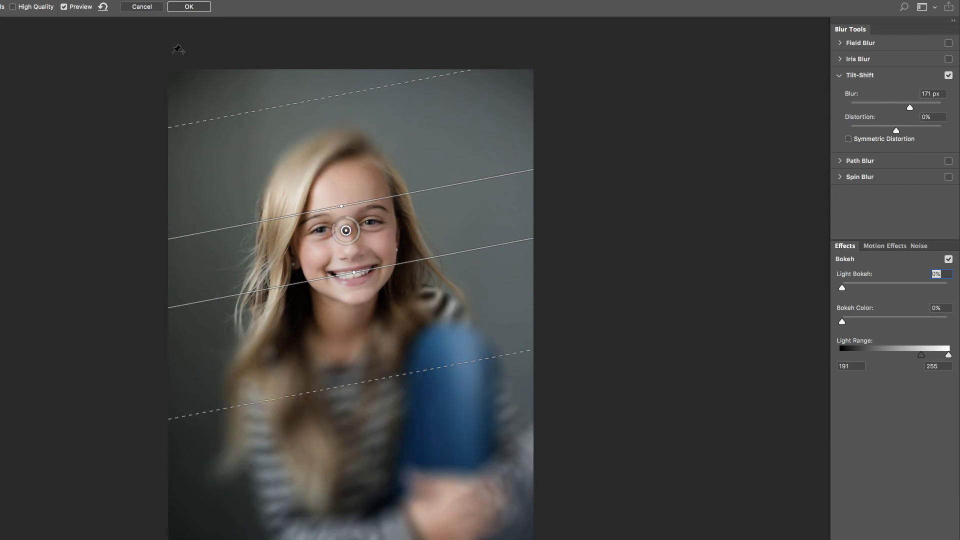
pyautogui.click(188, 8)
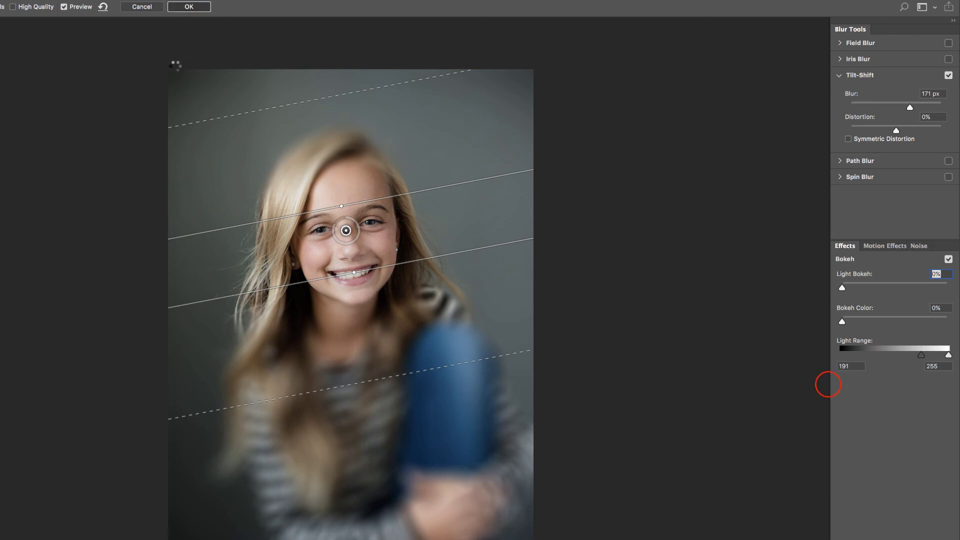
# Step: Hide and reshow Layer 1 to compare the 171 px blur against the sharp original
pyautogui.click(828, 386)
pyautogui.click(828, 385)
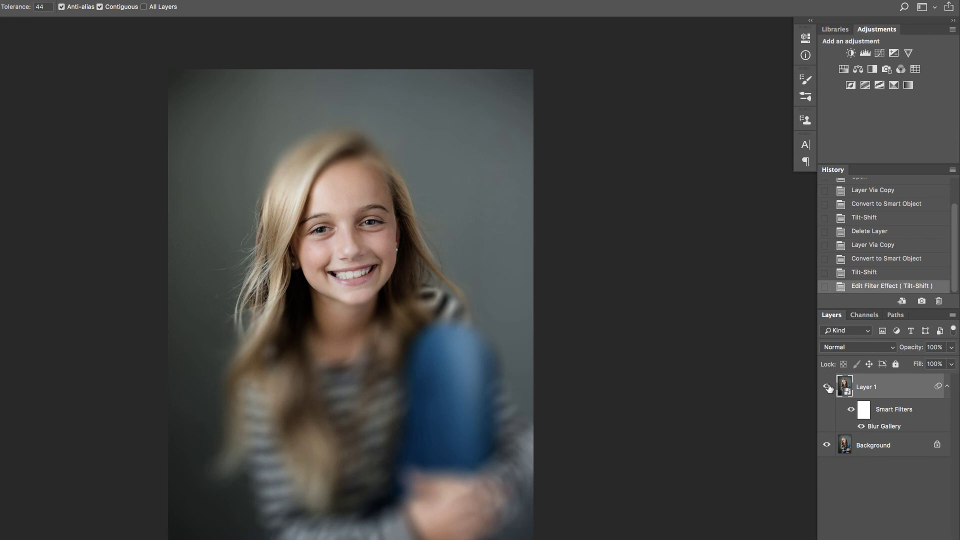